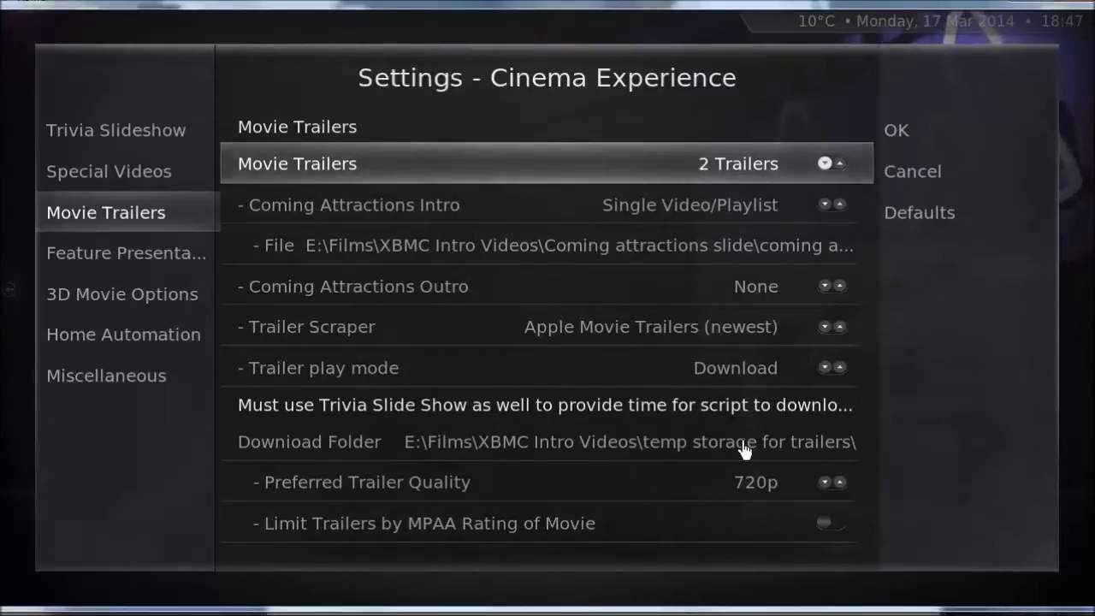
Step: Move down the Movie Trailers settings past the Coming Attractions Intro and intro file, then bring up Explorer
key("Down")
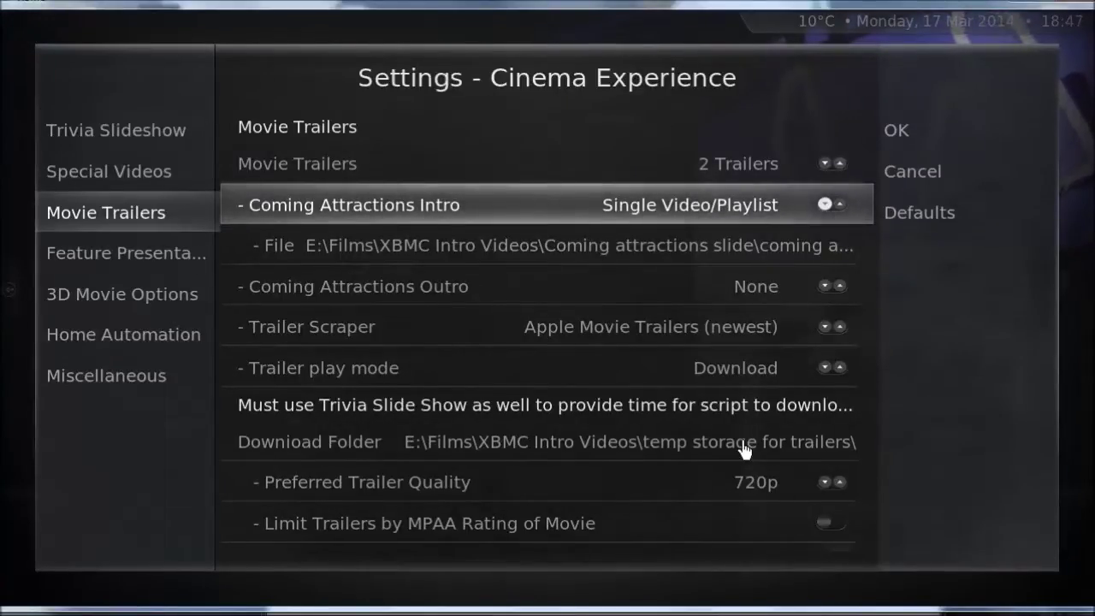
key("Down")
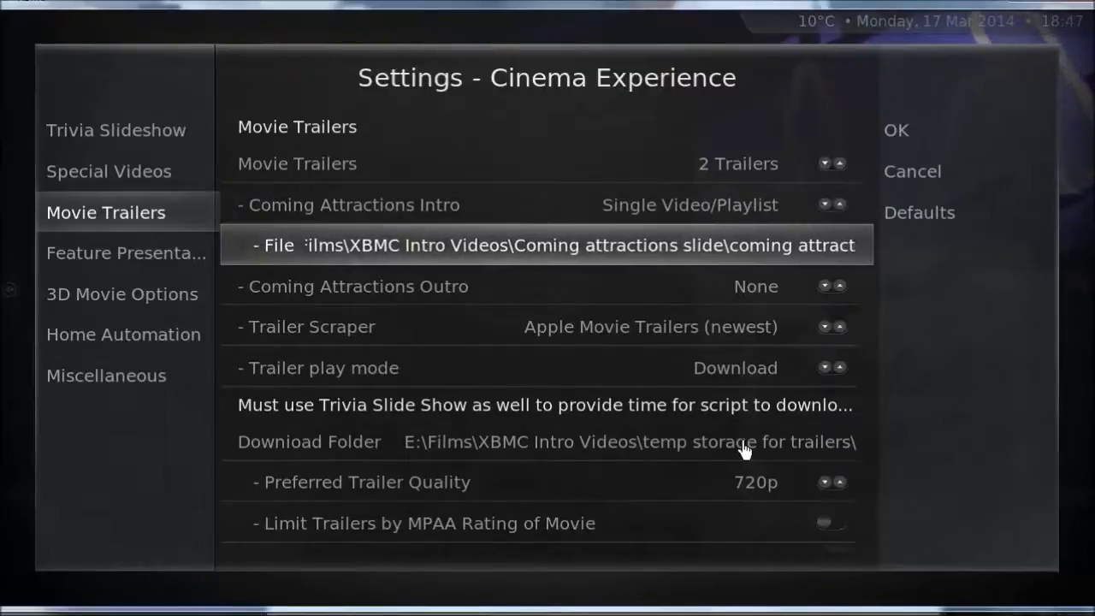
key("Page_Down")
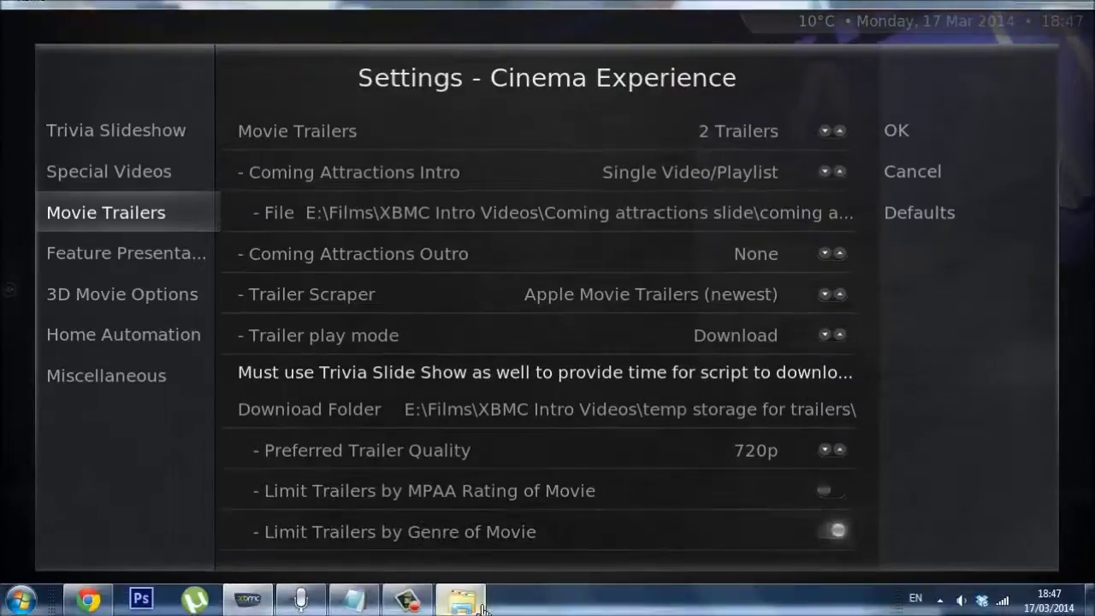
left_click(466, 603)
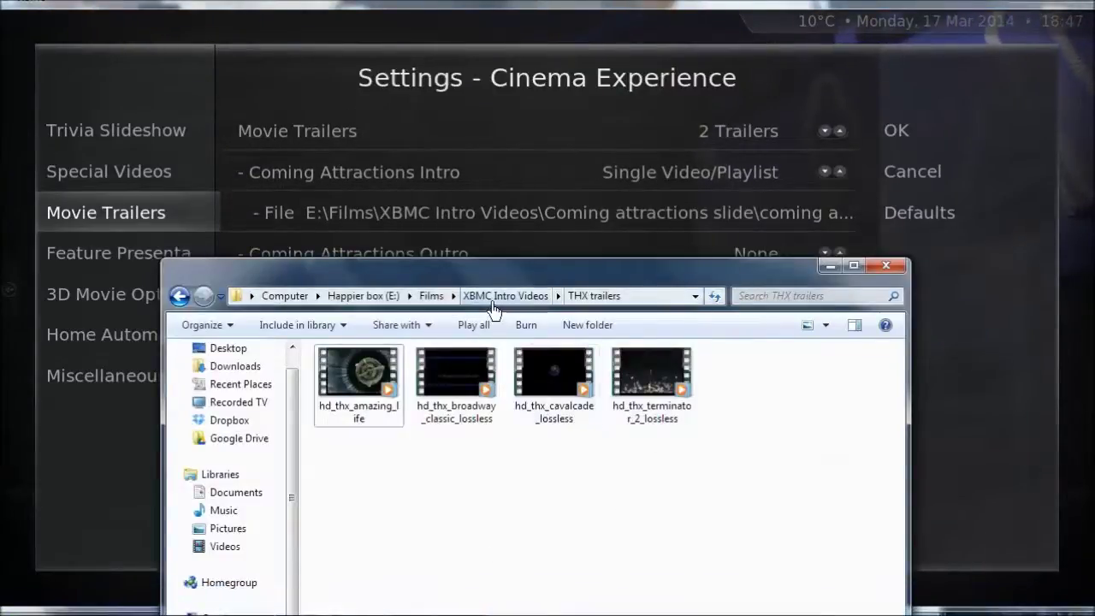
Step: Look through the Slides folder, then open the Coming attractions slide folder and minimize Explorer
left_click(490, 296)
double_click(454, 402)
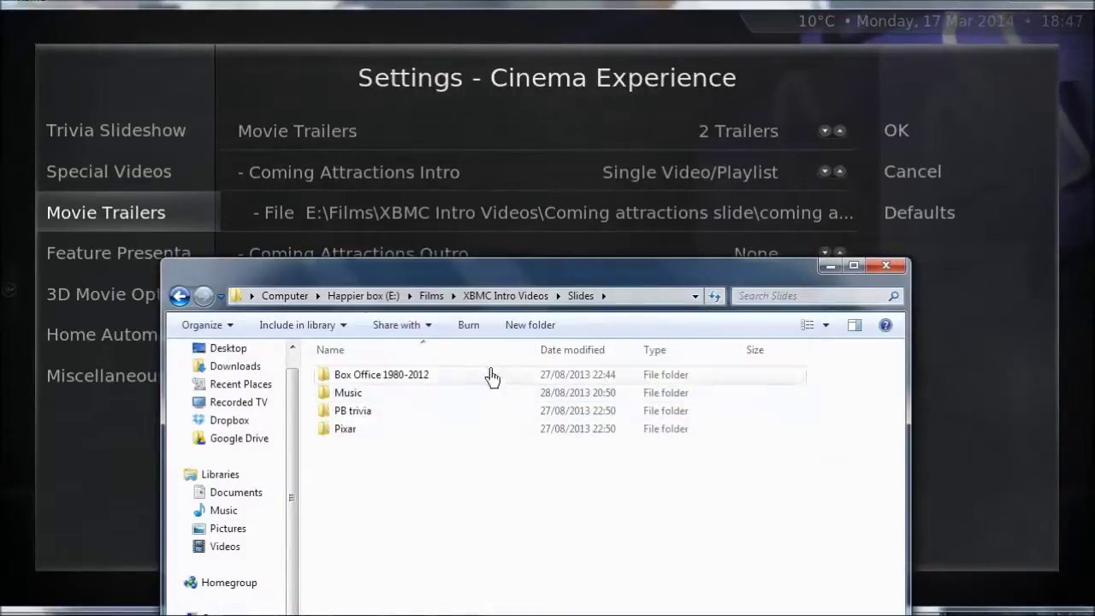
left_click(475, 296)
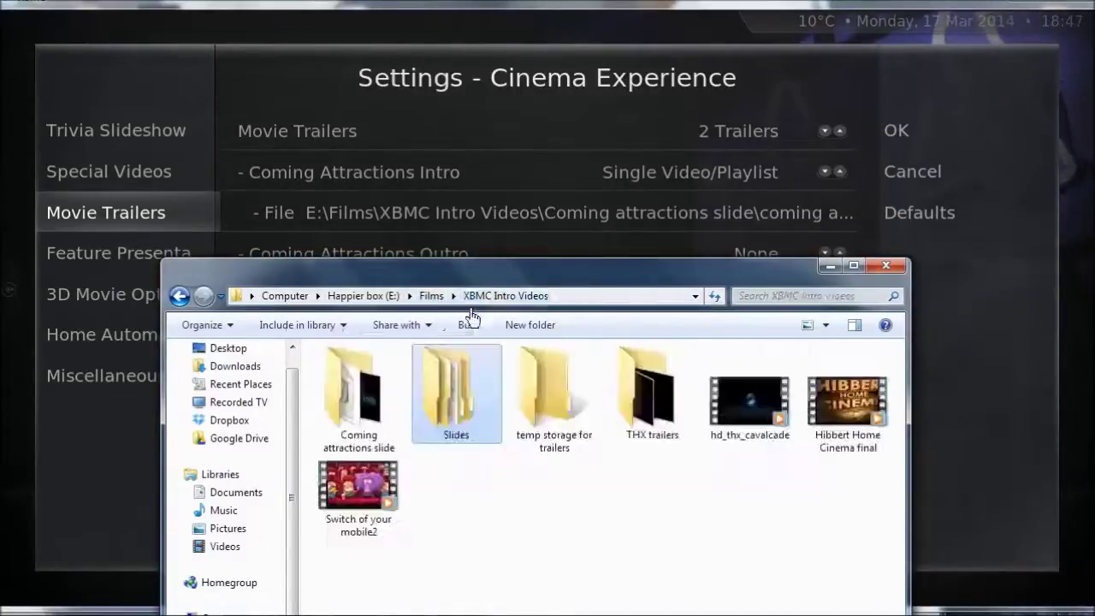
left_click(369, 407)
double_click(369, 406)
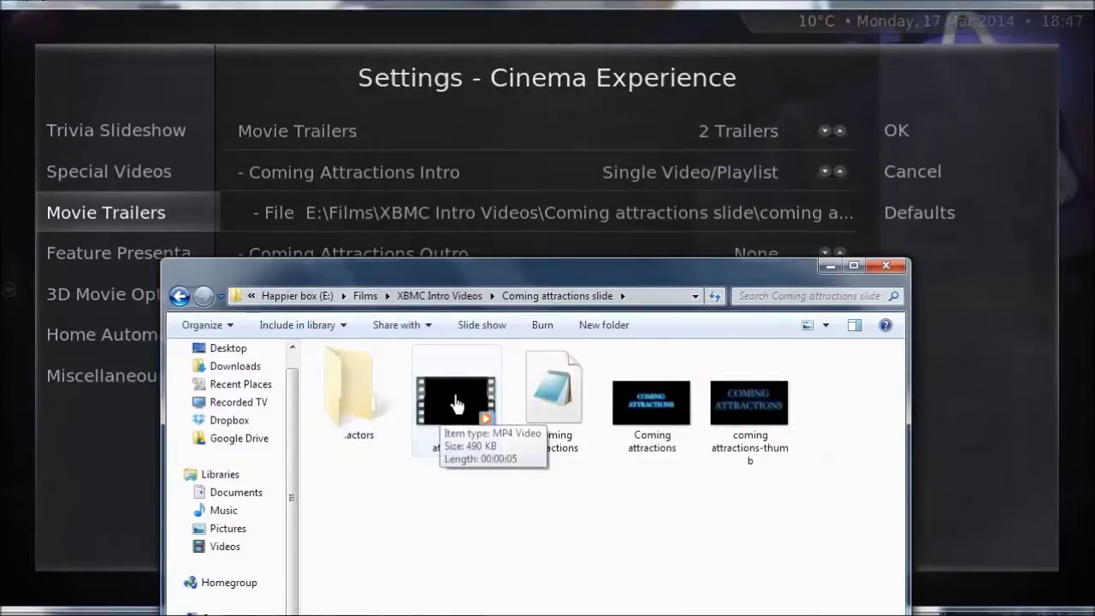
left_click(828, 268)
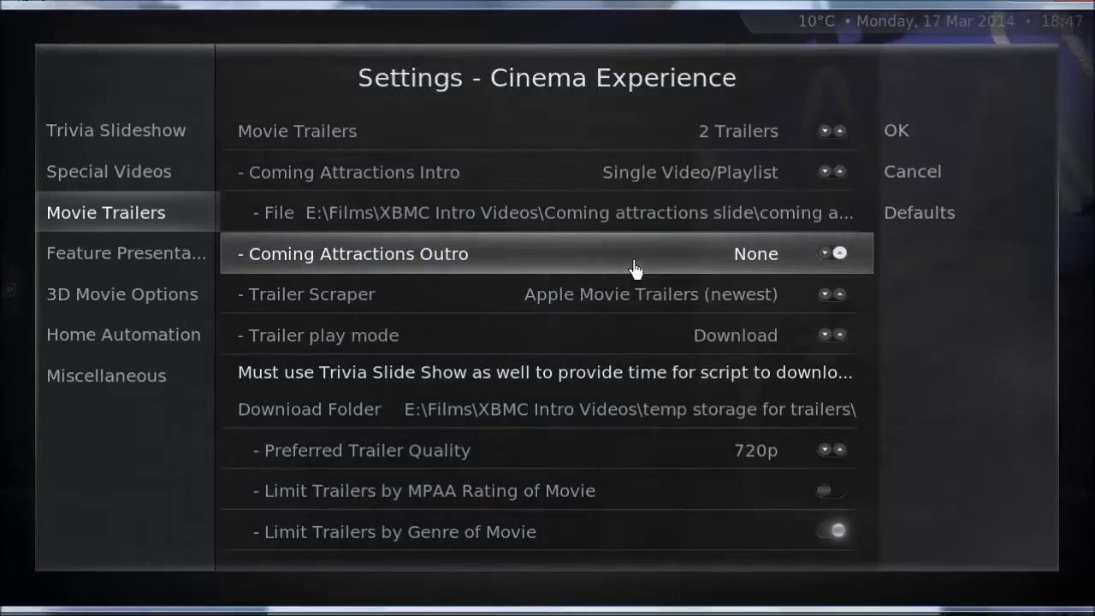
key("Down")
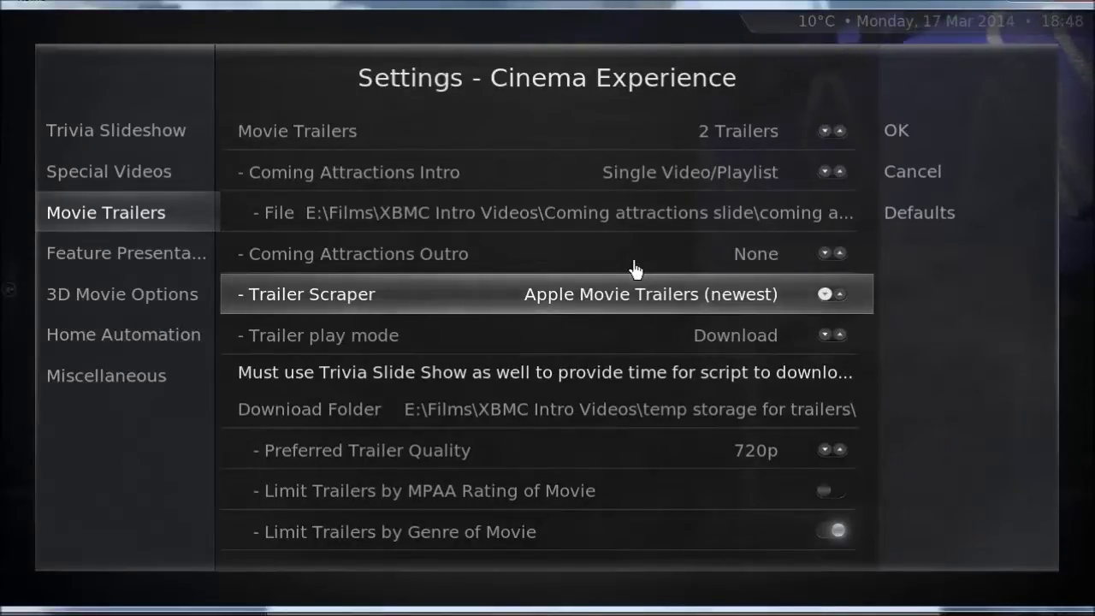
key("Down")
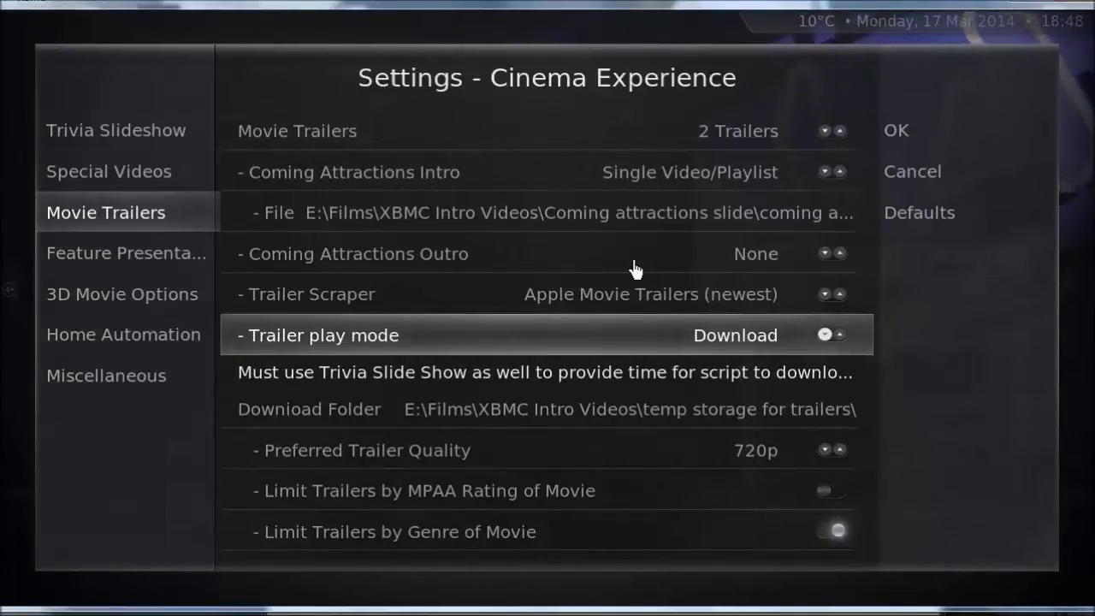
key("Down")
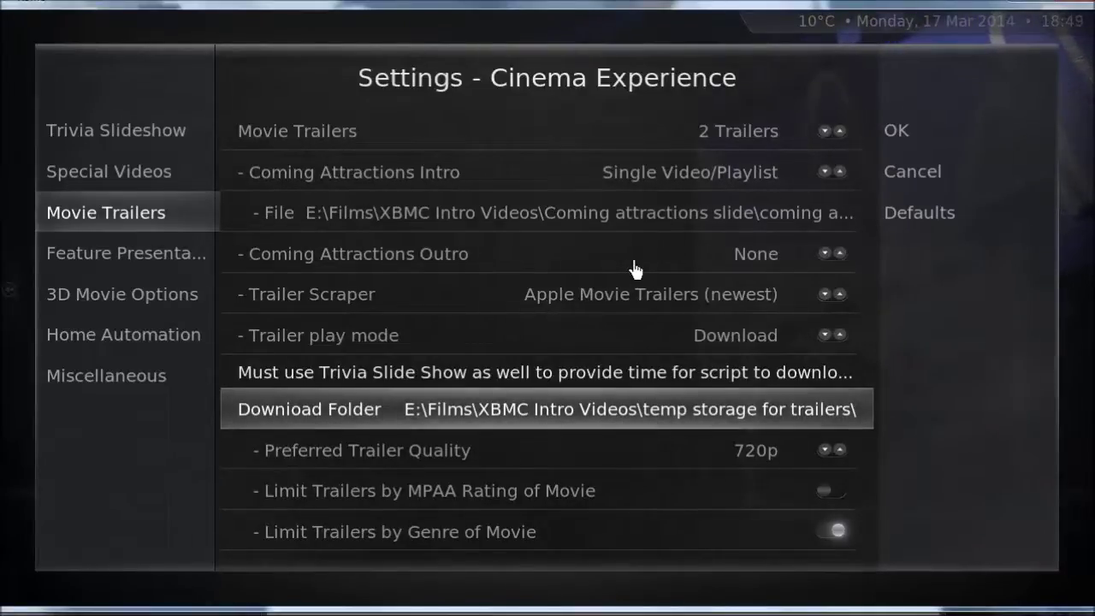
mouse_move(1050, 587)
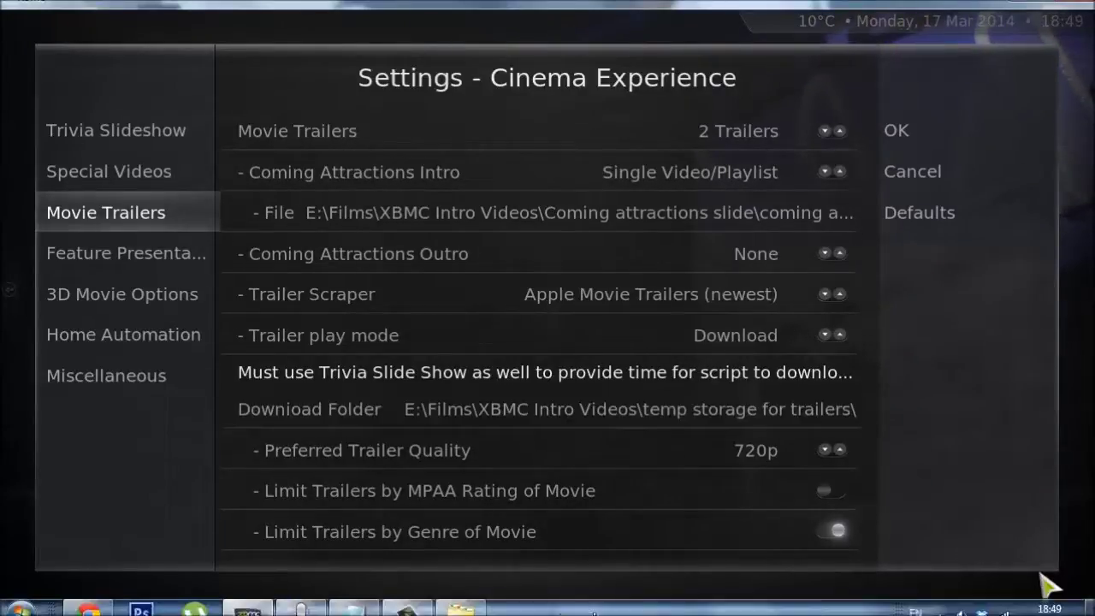
Step: Open the temp storage for trailers folder under XBMC Intro Videos, confirm it's empty, and minimize Explorer
left_click(445, 604)
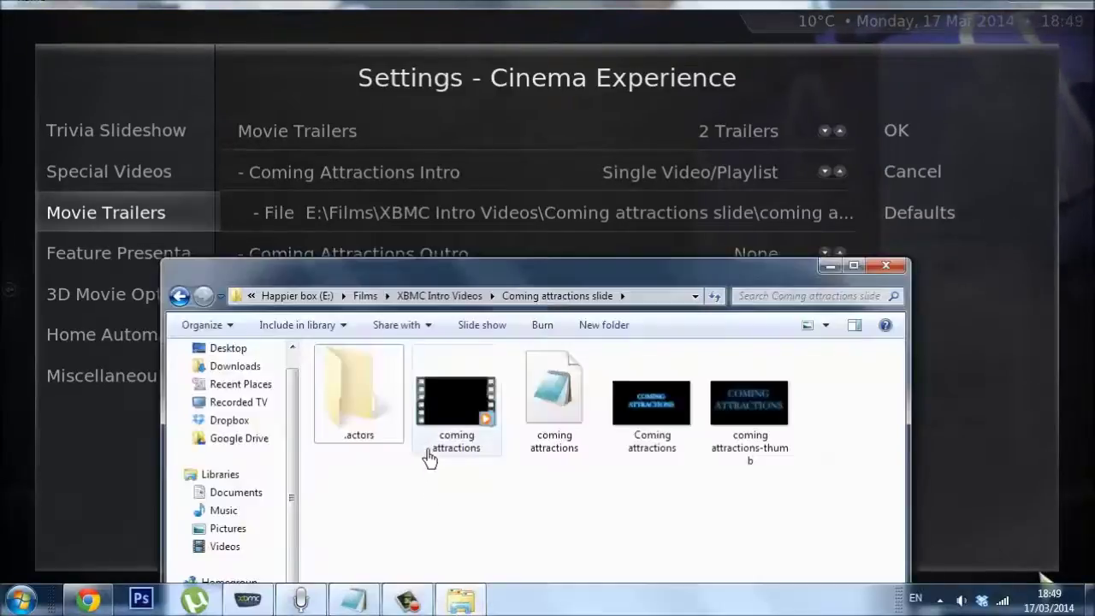
left_click(451, 295)
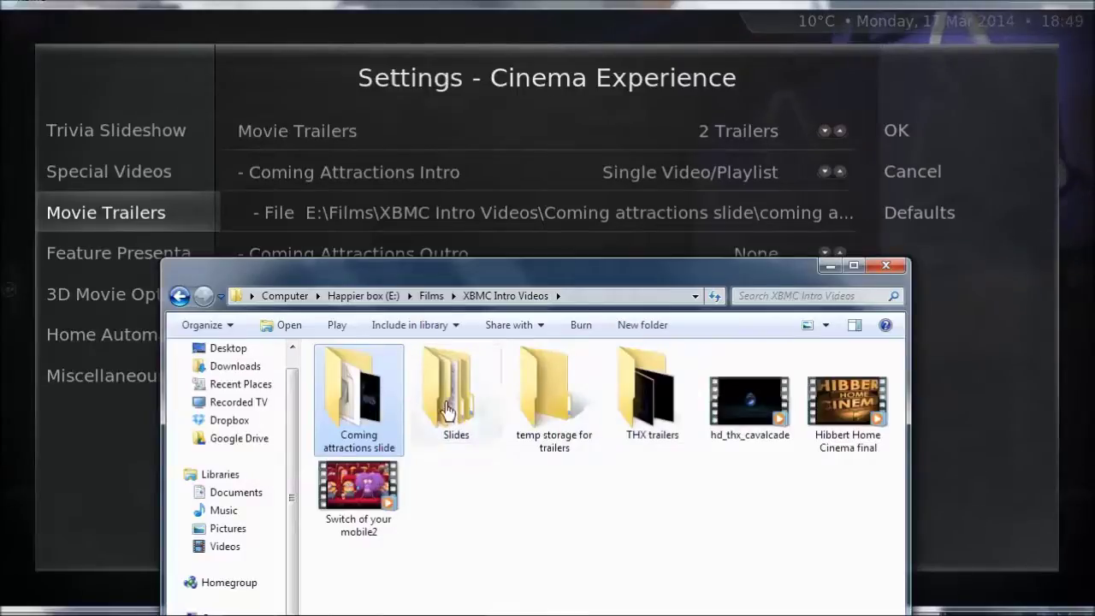
left_click(564, 406)
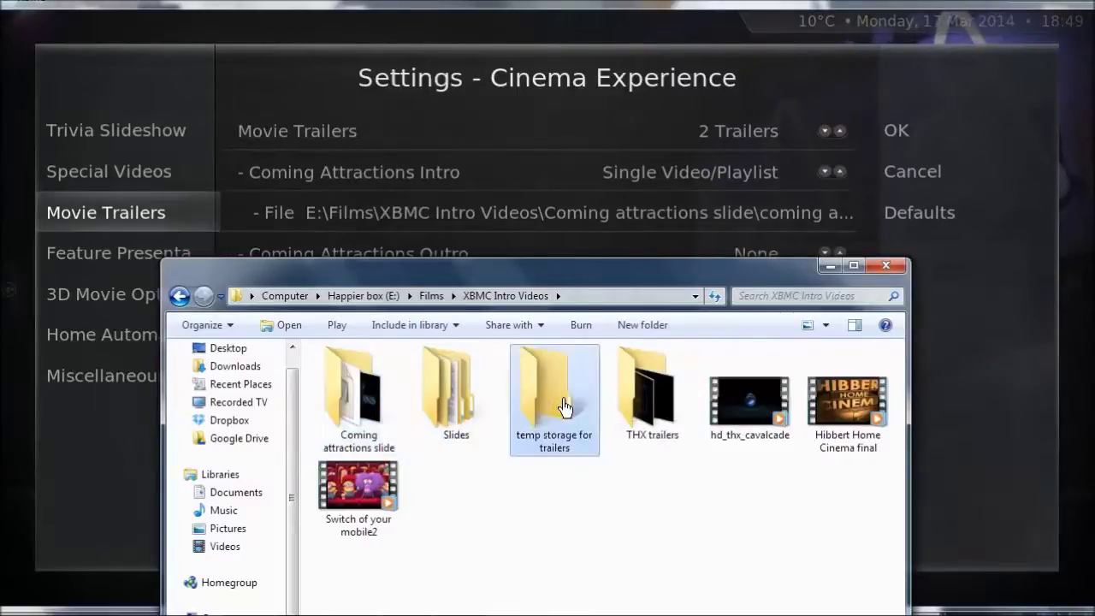
double_click(565, 405)
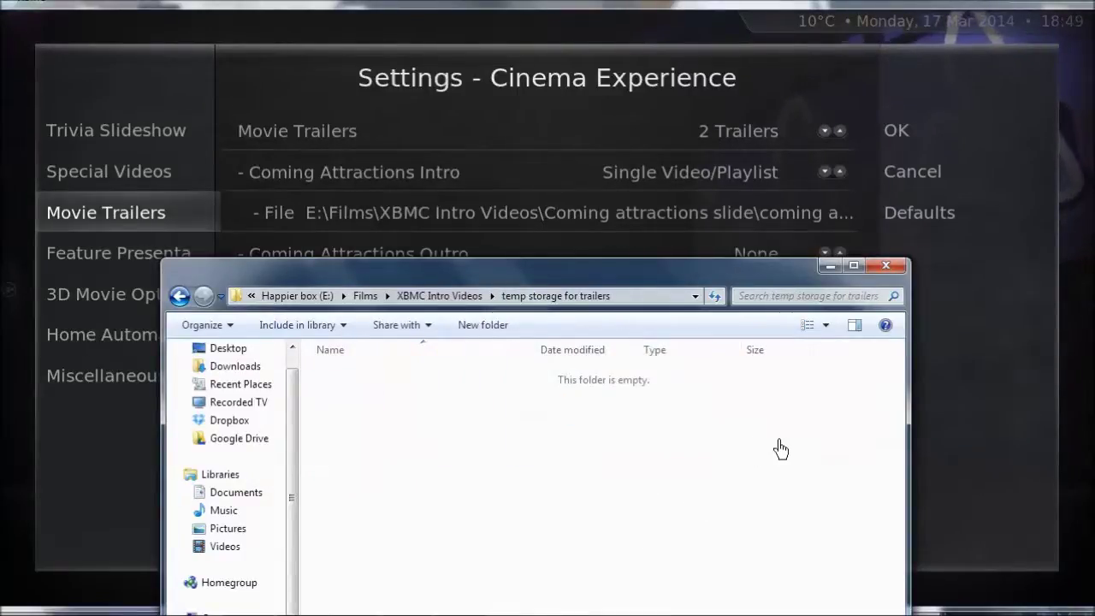
left_click(729, 9)
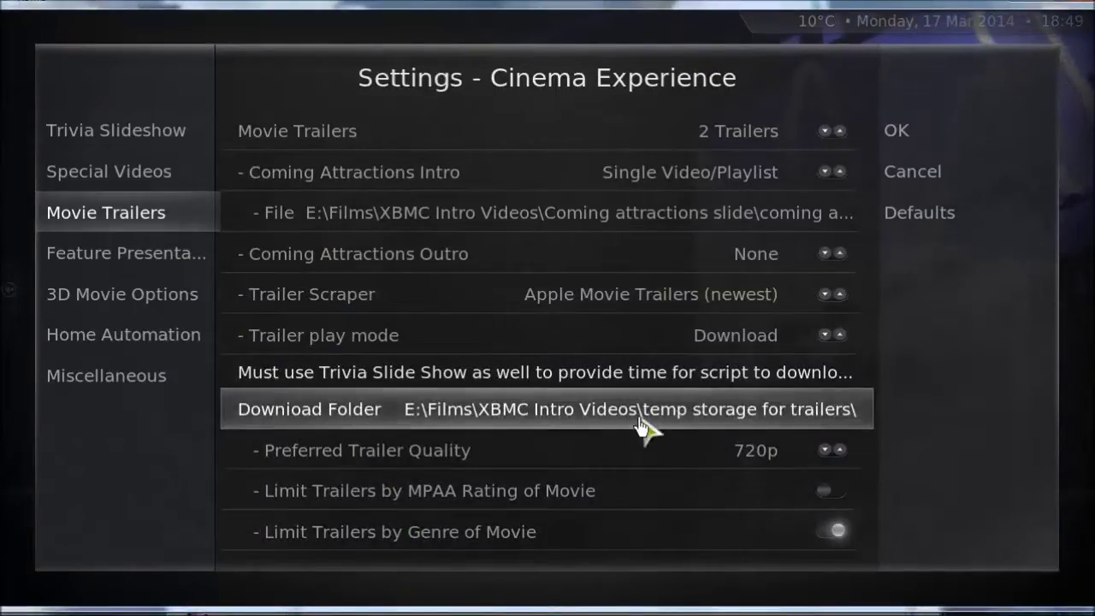
Step: Cycle Preferred Trailer Quality through 1080p, Standard and 480p, settling on 720p
key("Down")
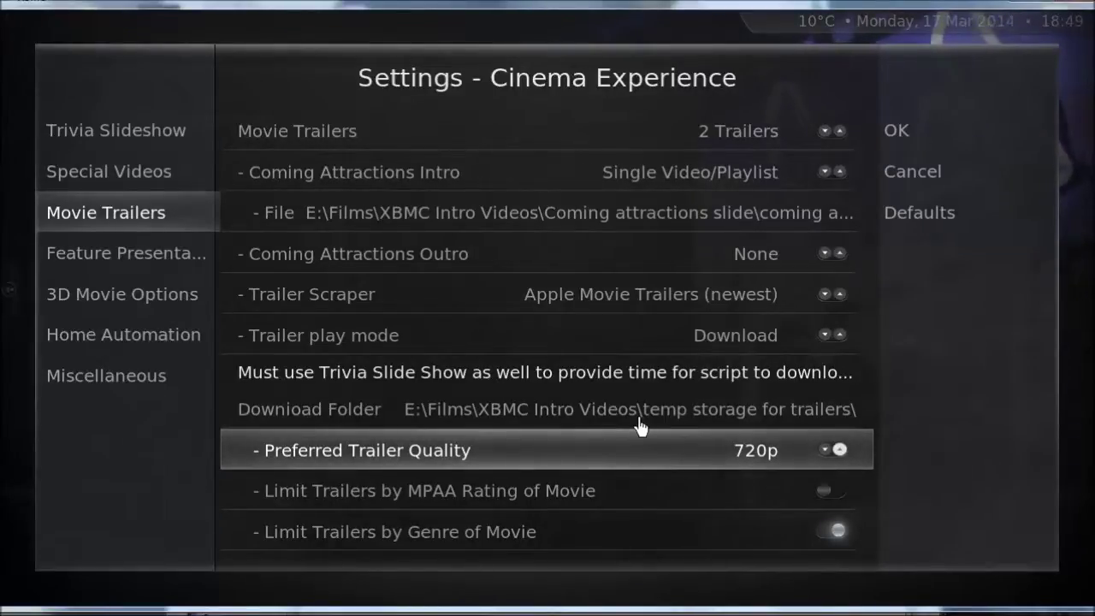
key("Right")
key("Right")
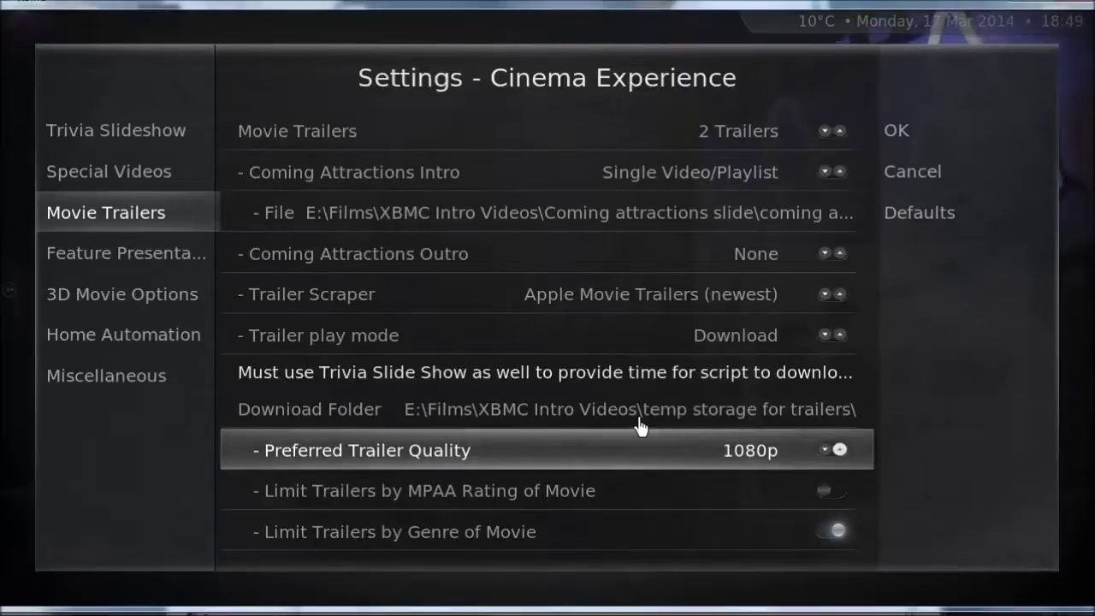
key("Right")
key("Right")
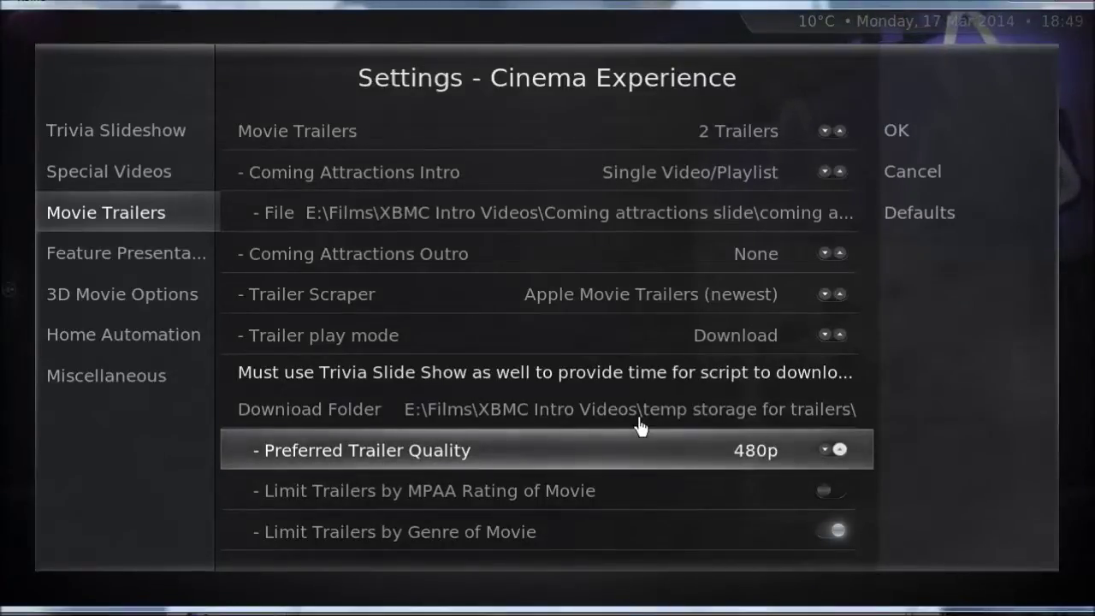
key("Right")
key("Right")
key("Right")
key("Right")
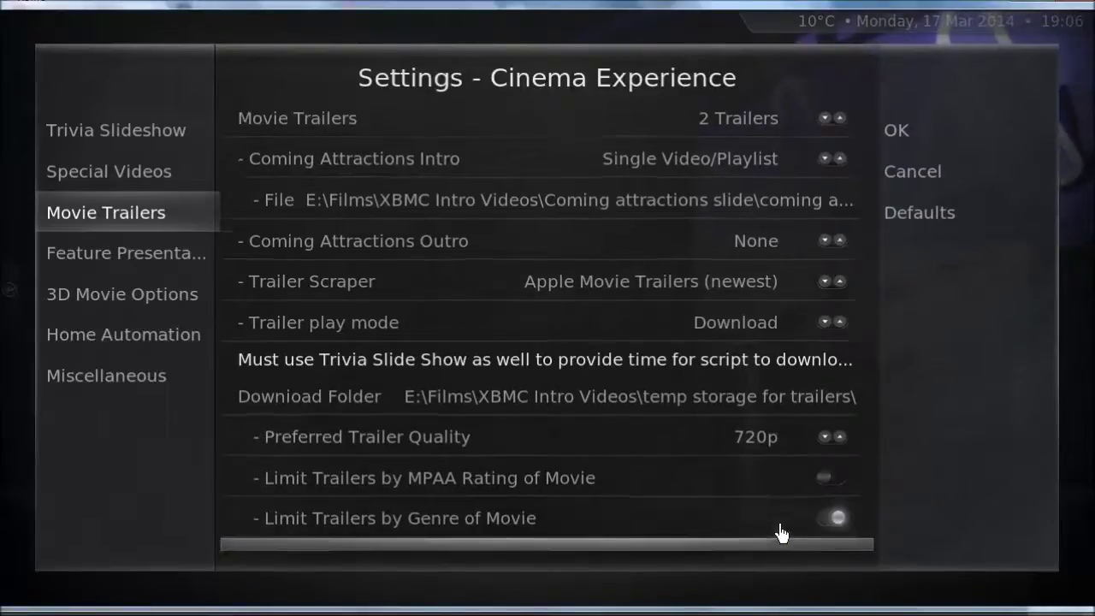
Step: Set MPAA Rating Limit for Trailers back to '--' and move to the Feature Presentation category
scroll(780, 532, "down", 1)
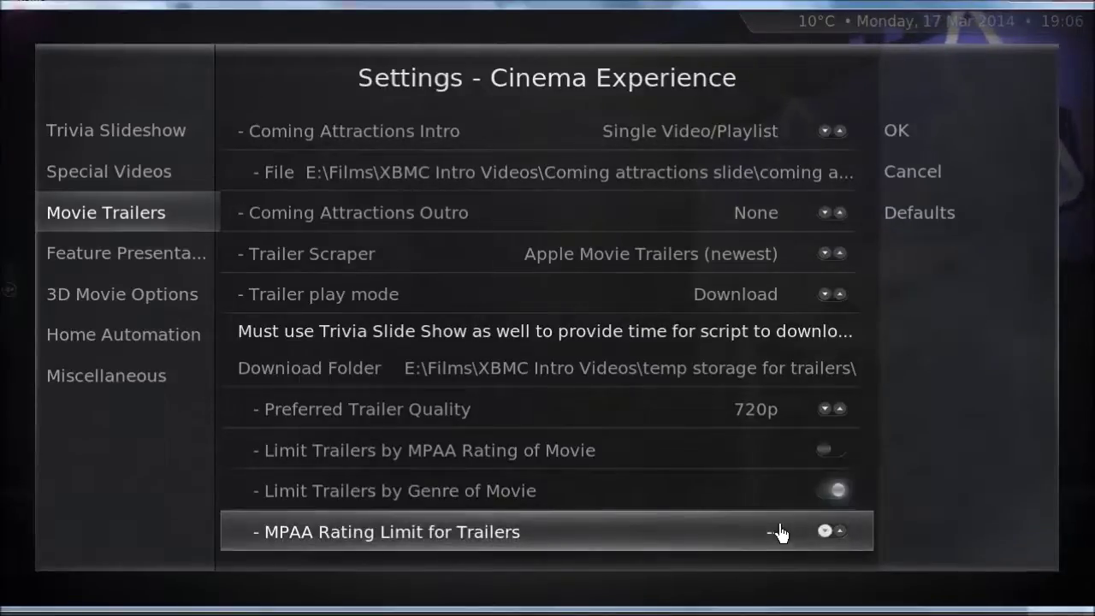
key("Left")
key("Left")
key("Left")
key("Left")
key("Left")
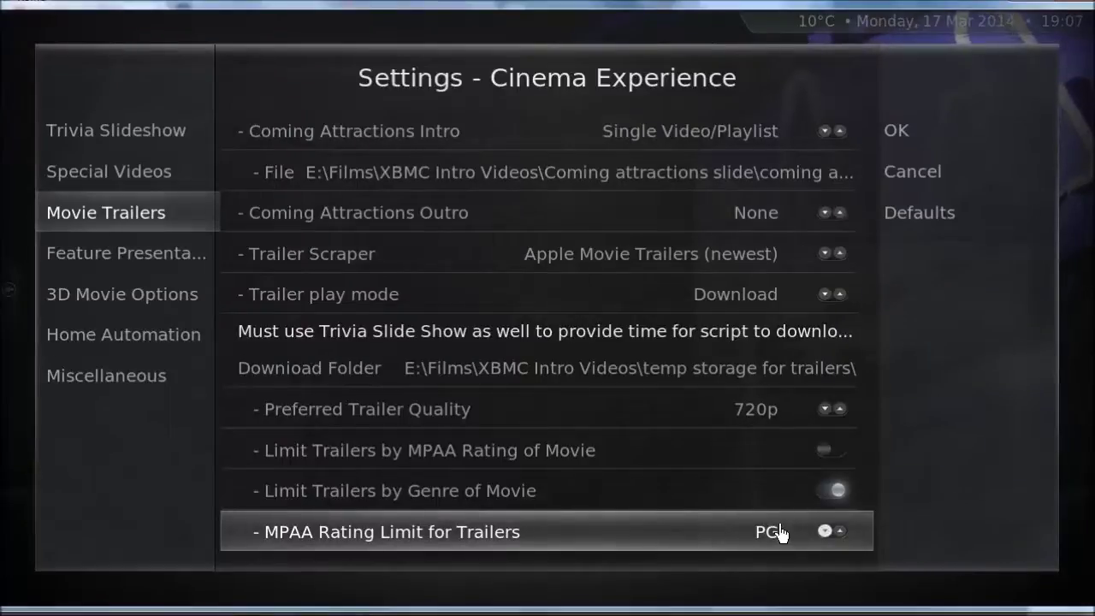
key("Down")
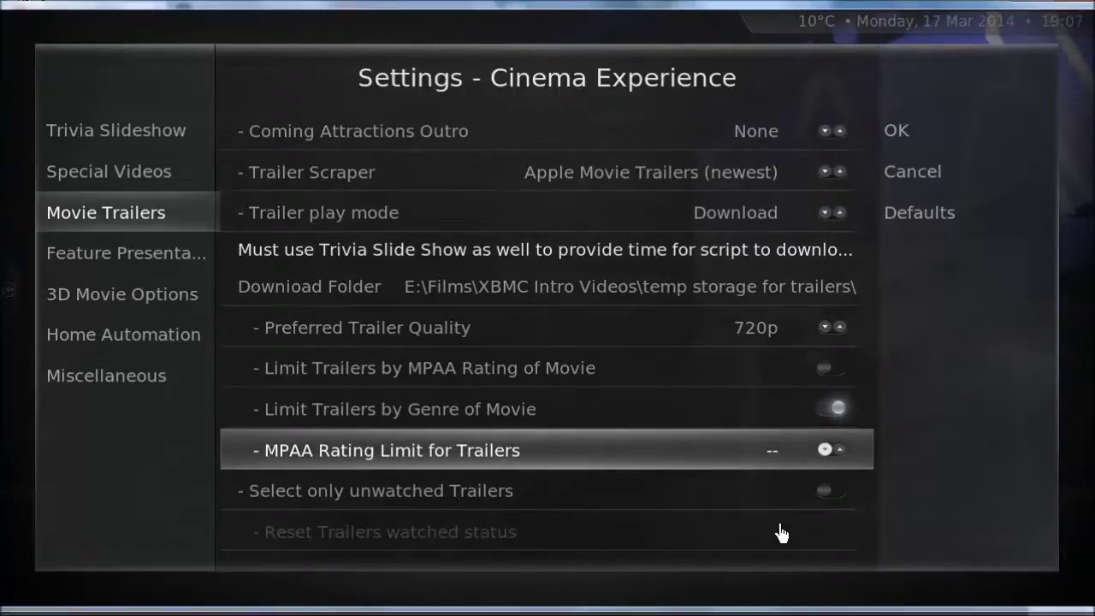
key("Up")
key("Up")
key("Down")
key("Down")
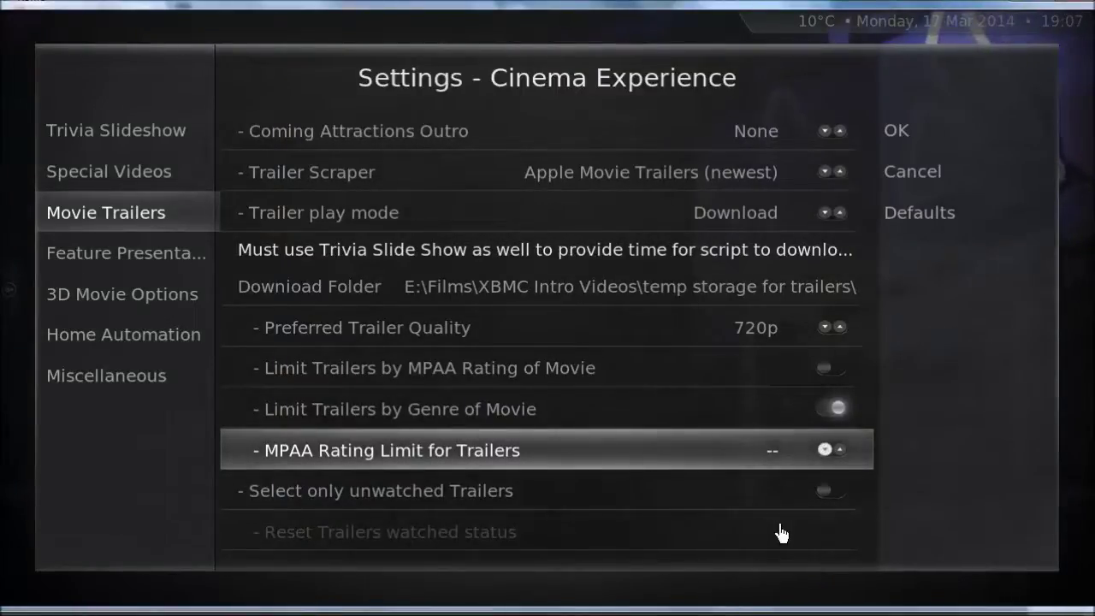
key("Down")
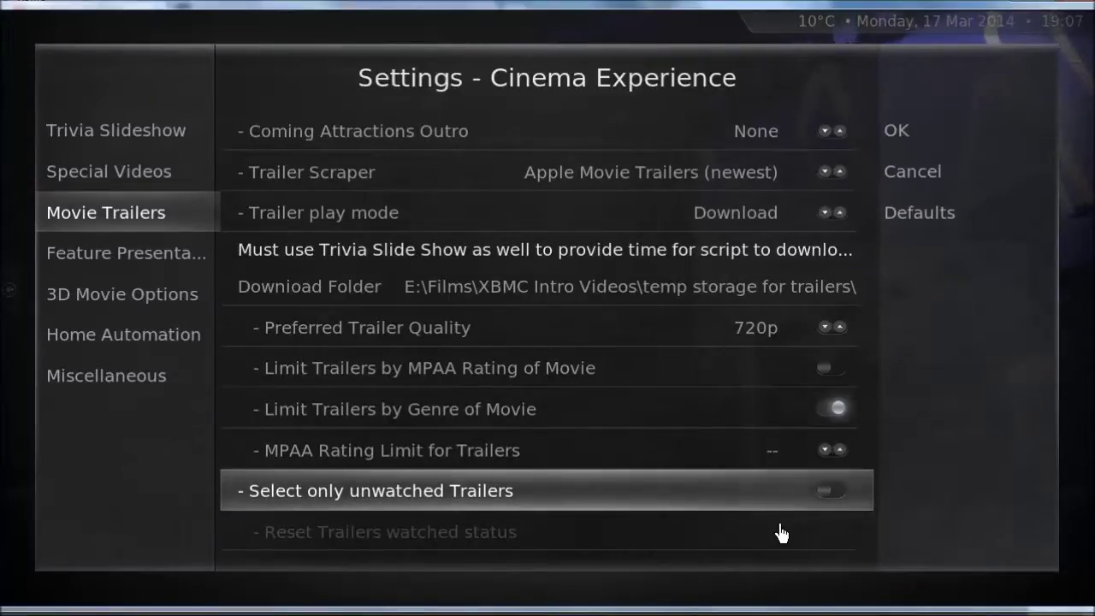
key("Down")
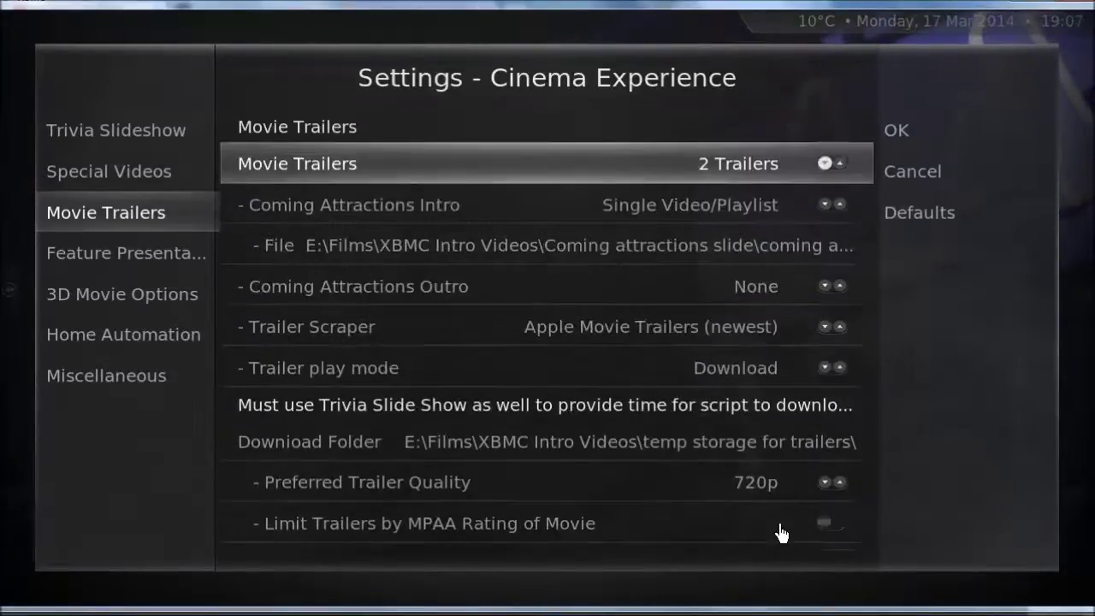
key("Up")
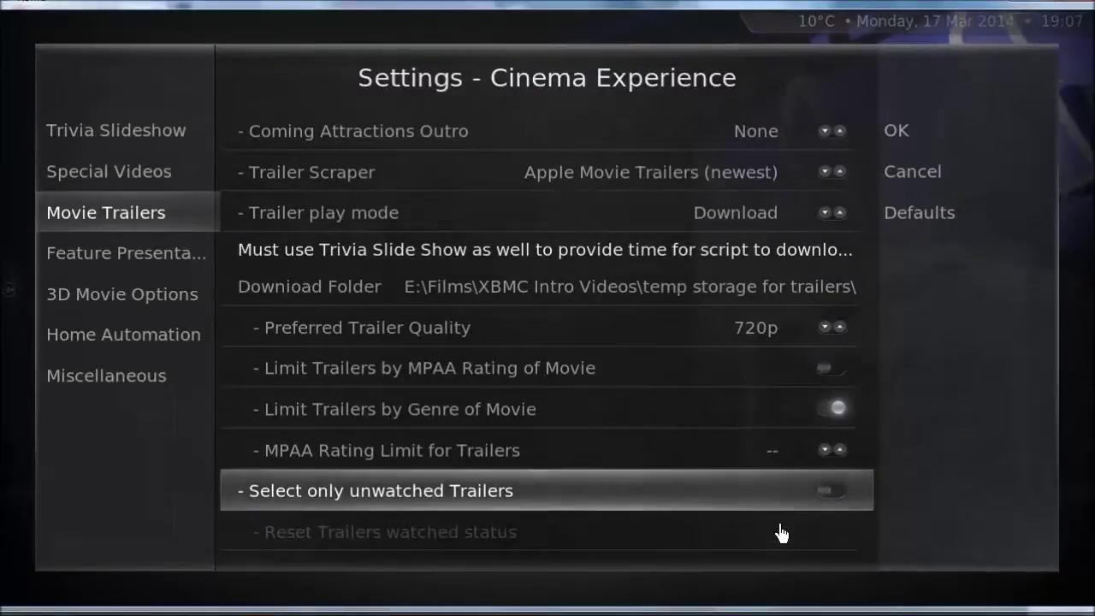
key("Left")
key("Down")
key("Down")
key("Down")
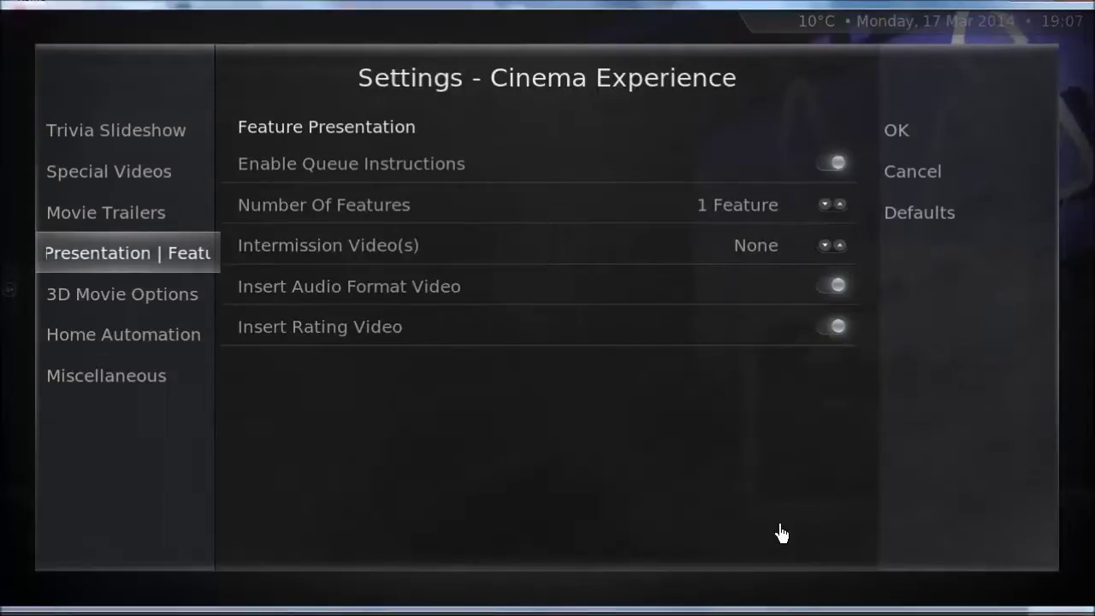
Step: Review the Feature Presentation rows down to Insert Rating Video, then go to 3D Movie Options
key("Right")
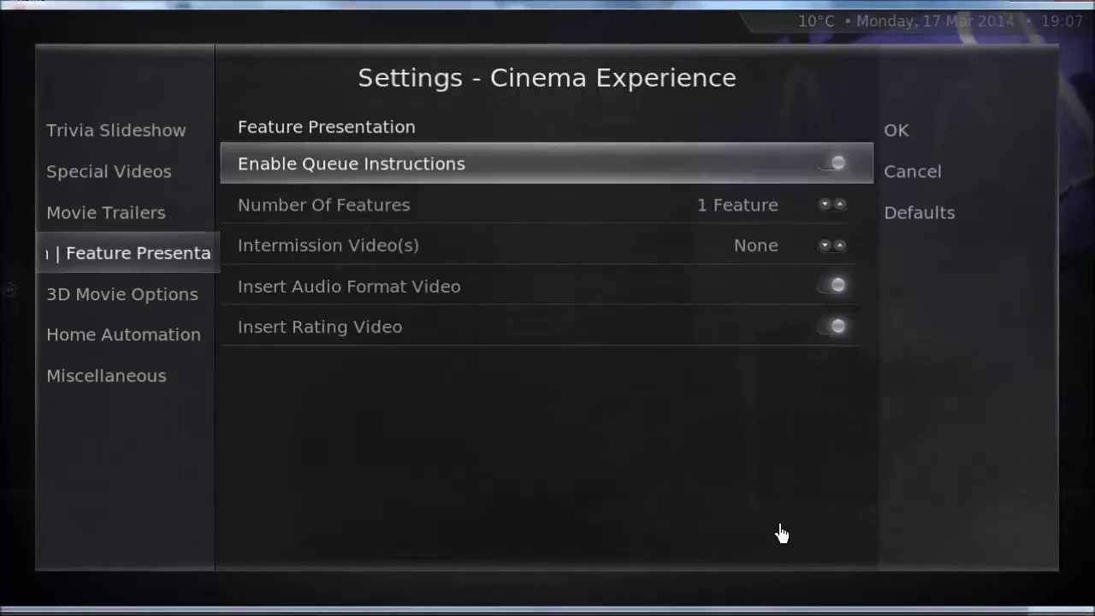
key("Down")
key("Down")
key("Down")
key("Down")
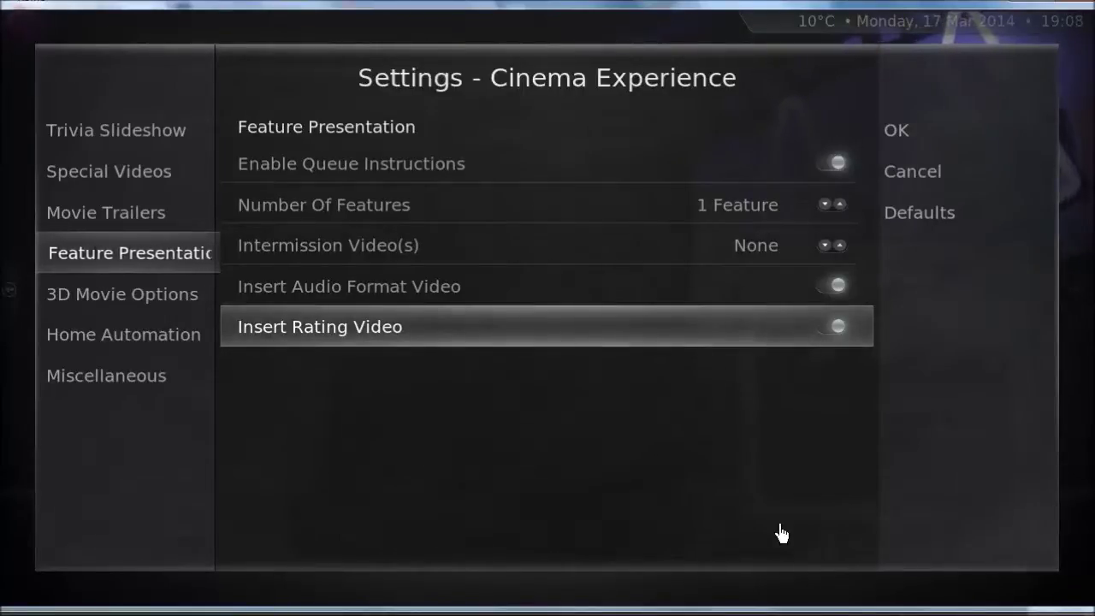
key("Left")
key("Down")
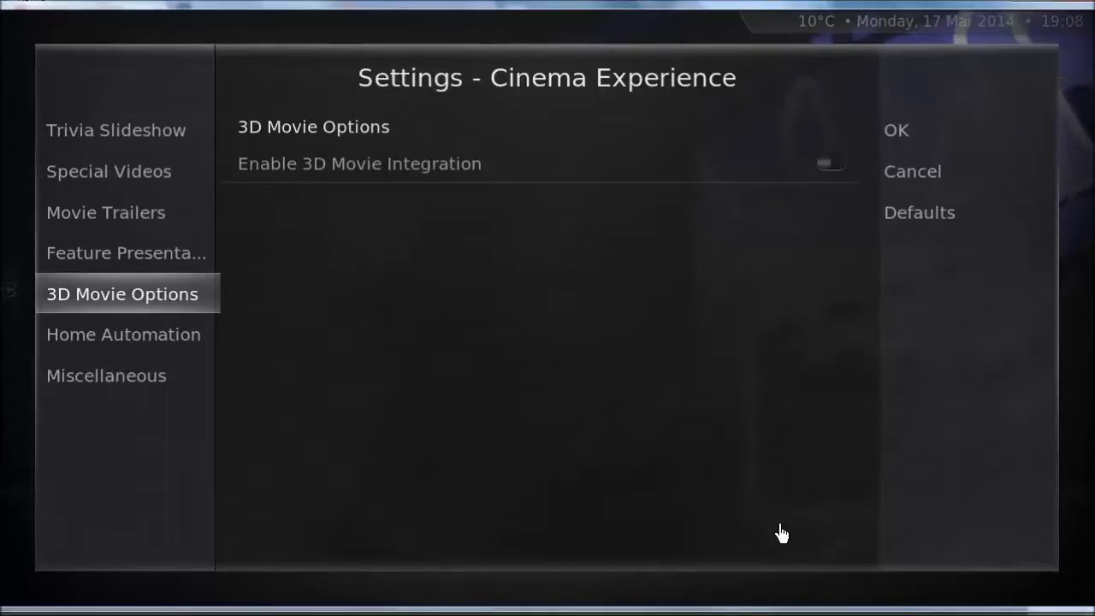
Step: Turn on Enable 3D Movie Integration, revealing the 3D intro, outro and trailer options
key("Right")
key("Return")
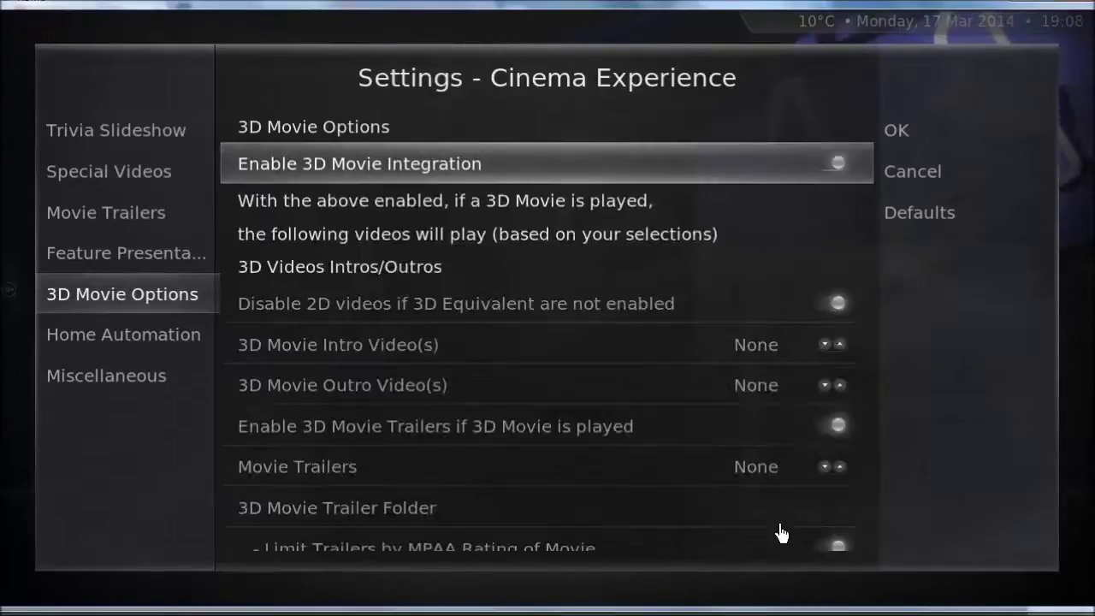
key("Down")
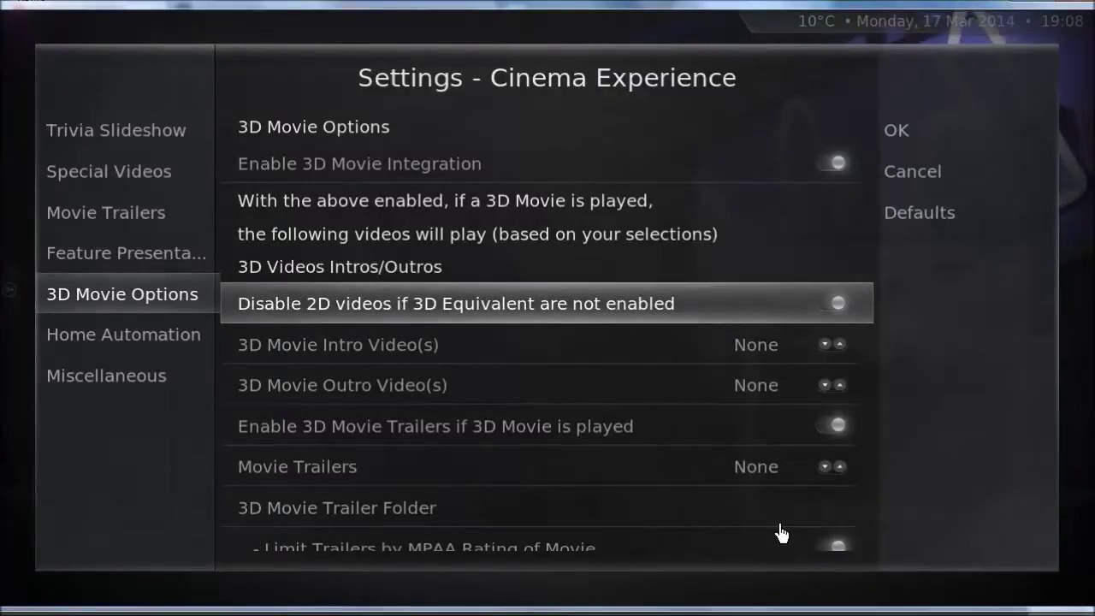
key("Up")
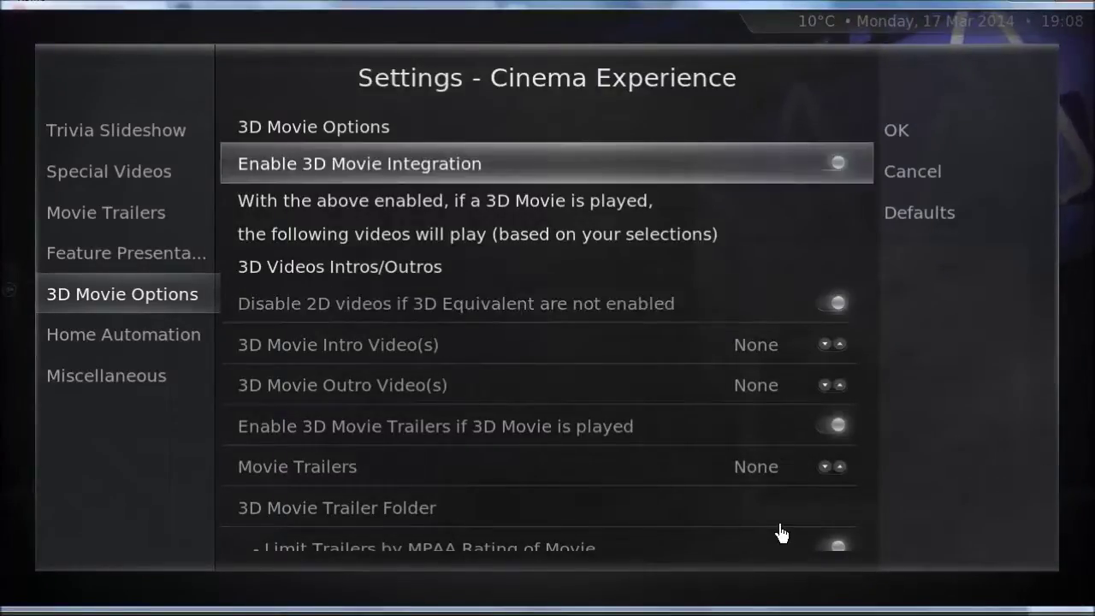